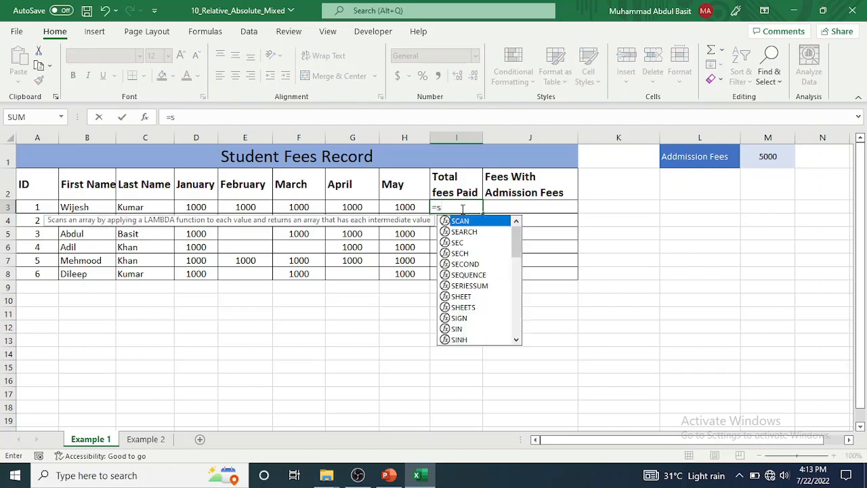
Step: Total the first student's January to May fees in I3 with =SUM(D3:H3)
{"action": "type", "text": "um("}
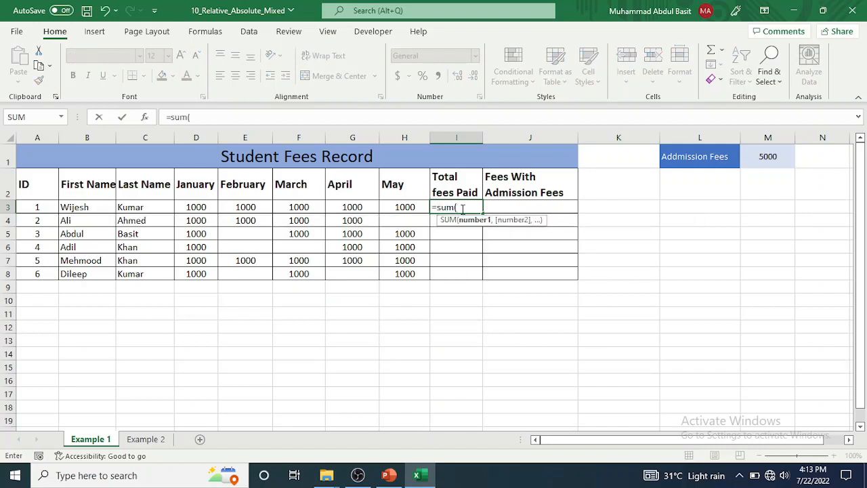
{"action": "left_click_drag", "start_coordinate": [190, 206], "coordinate": [384, 213]}
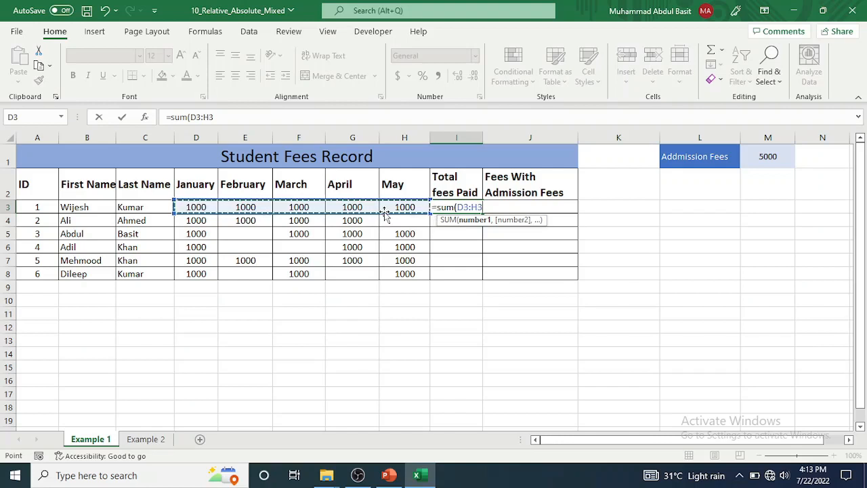
{"action": "key", "text": "Return"}
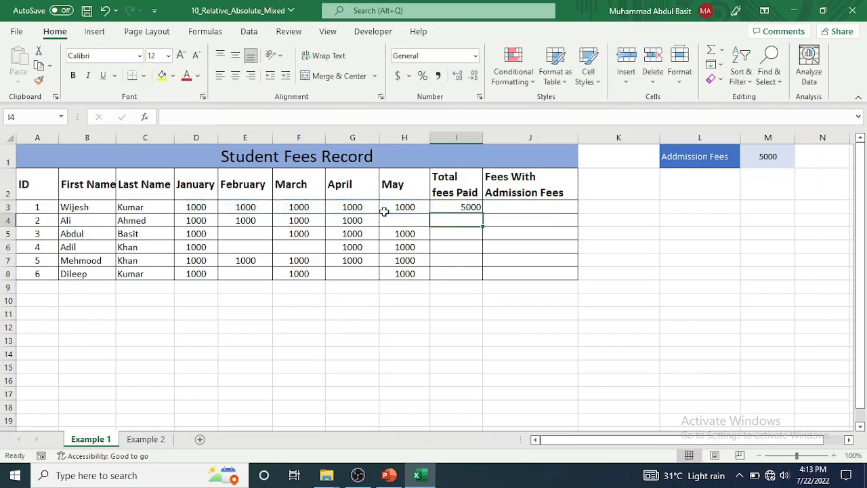
Step: Fill the I3 sum formula down the Total fees Paid column through I8, checking the copied references in I4
{"action": "left_click", "coordinate": [468, 207]}
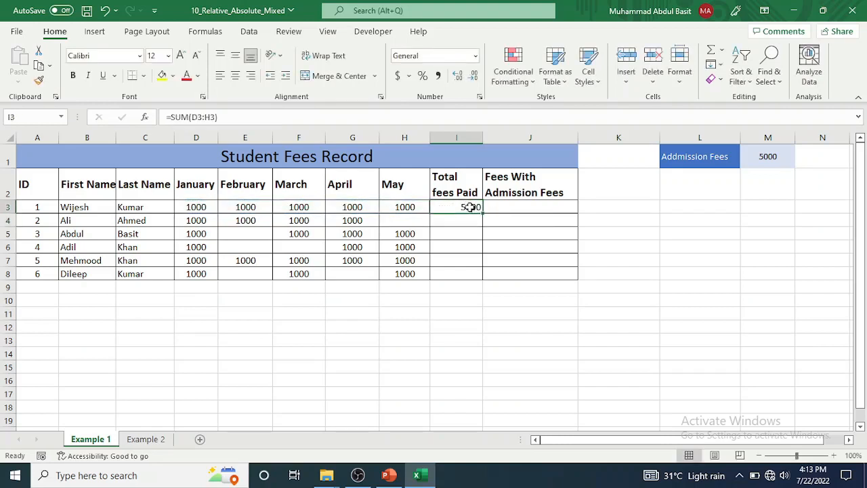
{"action": "left_click_drag", "start_coordinate": [482, 213], "coordinate": [482, 225]}
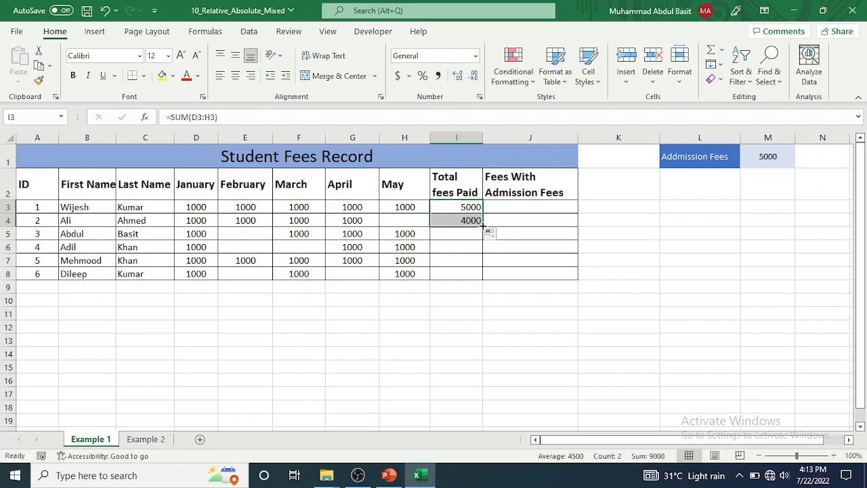
{"action": "double_click", "coordinate": [465, 221]}
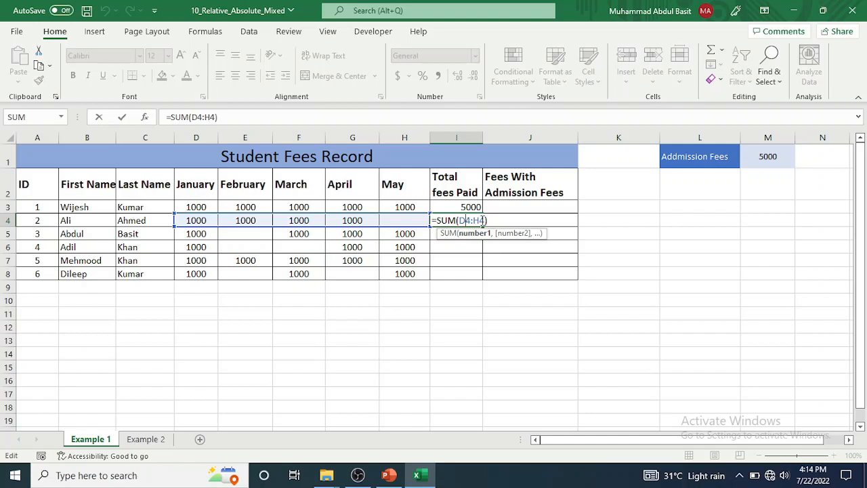
{"action": "key", "text": "Return"}
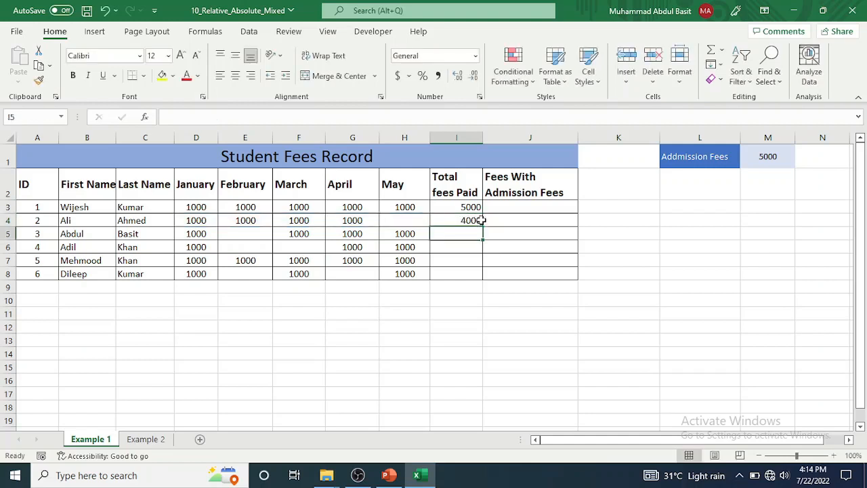
{"action": "left_click", "coordinate": [466, 220]}
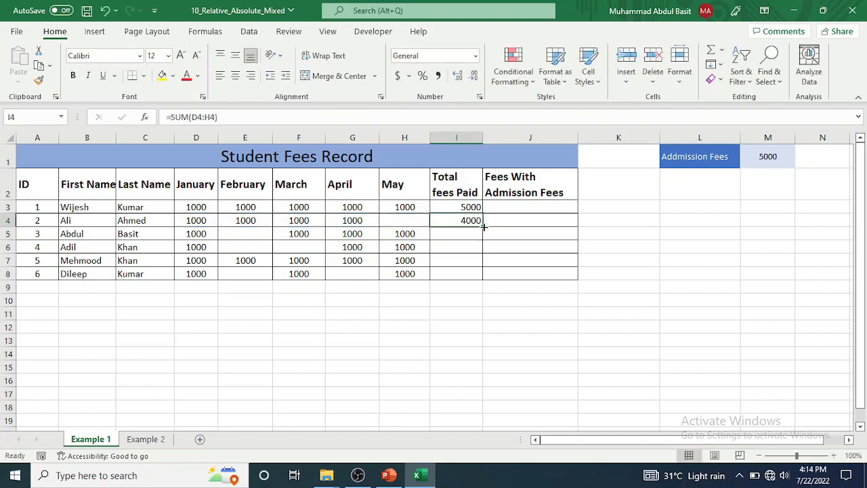
{"action": "left_click_drag", "start_coordinate": [484, 228], "coordinate": [485, 278]}
{"action": "left_click", "coordinate": [461, 226]}
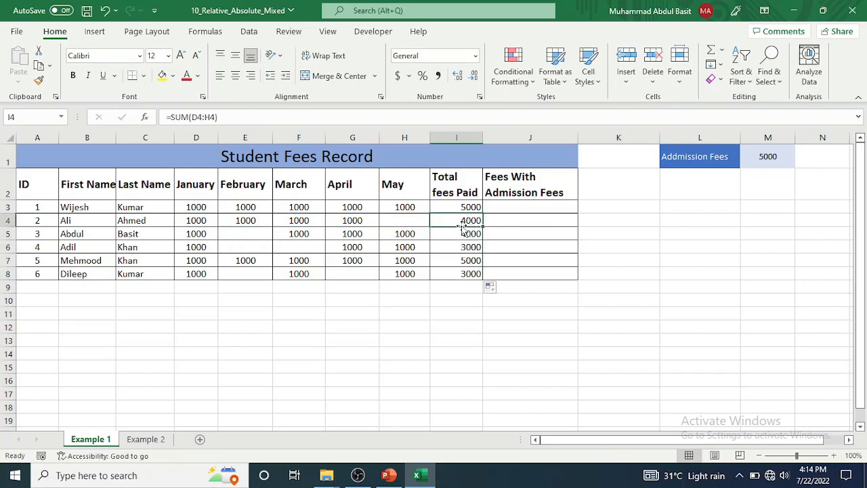
Step: Enter =I3+M1 in J3 to add the admission fee to the first student's total fees
{"action": "left_click", "coordinate": [519, 205]}
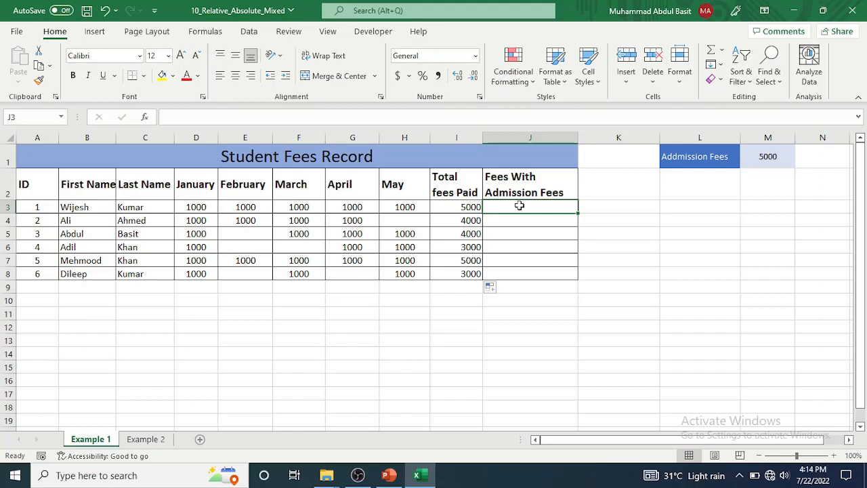
{"action": "type", "text": "="}
{"action": "left_click", "coordinate": [462, 206]}
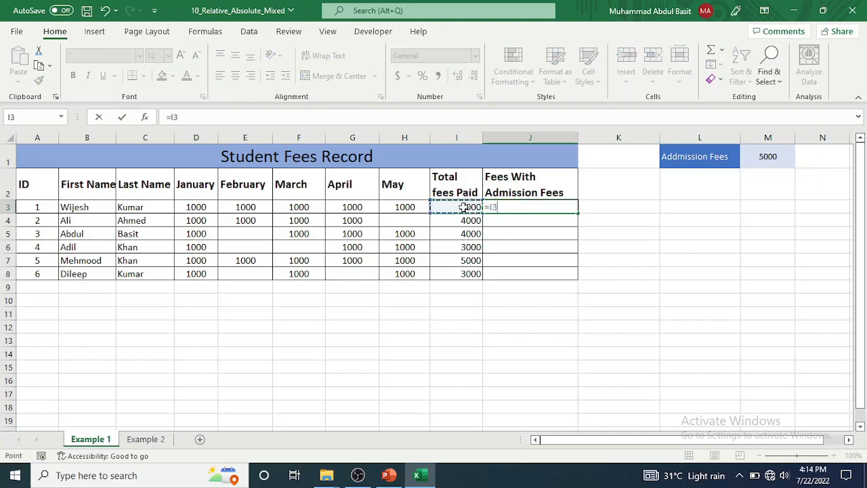
{"action": "type", "text": "+"}
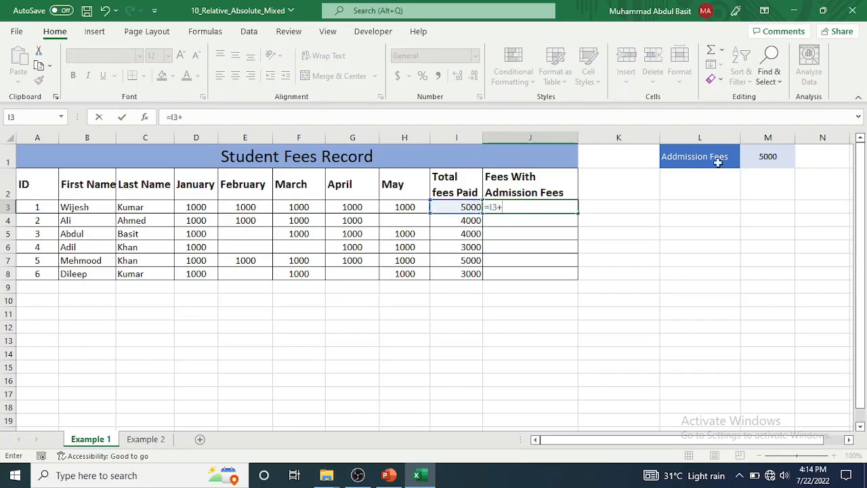
{"action": "left_click", "coordinate": [764, 159]}
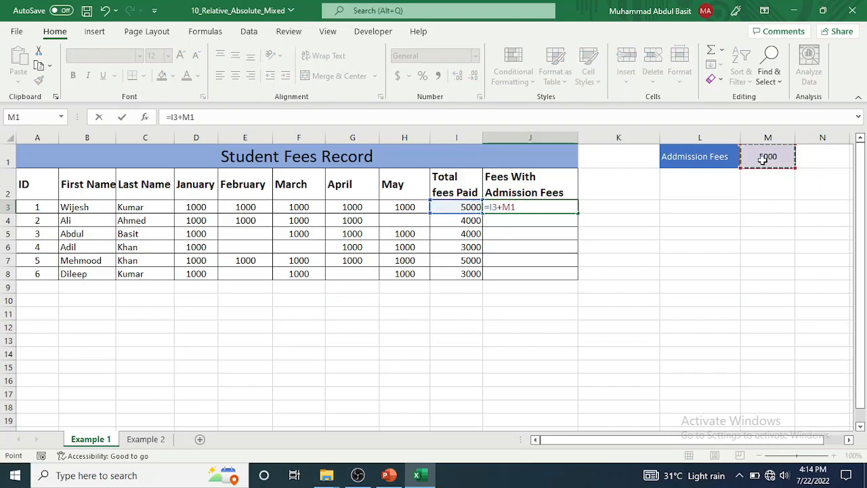
{"action": "key", "text": "Return"}
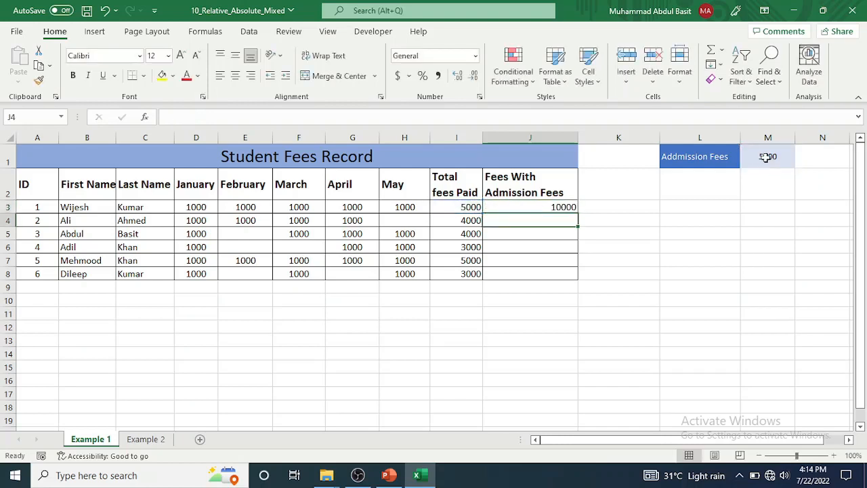
Step: Try copying the J3 formula down to J4 and inspect the cell references it uses
{"action": "left_click", "coordinate": [542, 206]}
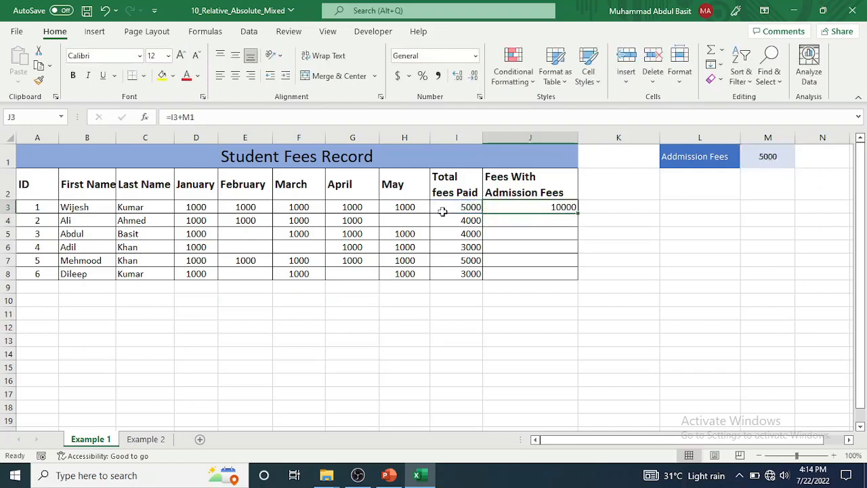
{"action": "left_click_drag", "start_coordinate": [577, 212], "coordinate": [578, 226]}
{"action": "double_click", "coordinate": [554, 220]}
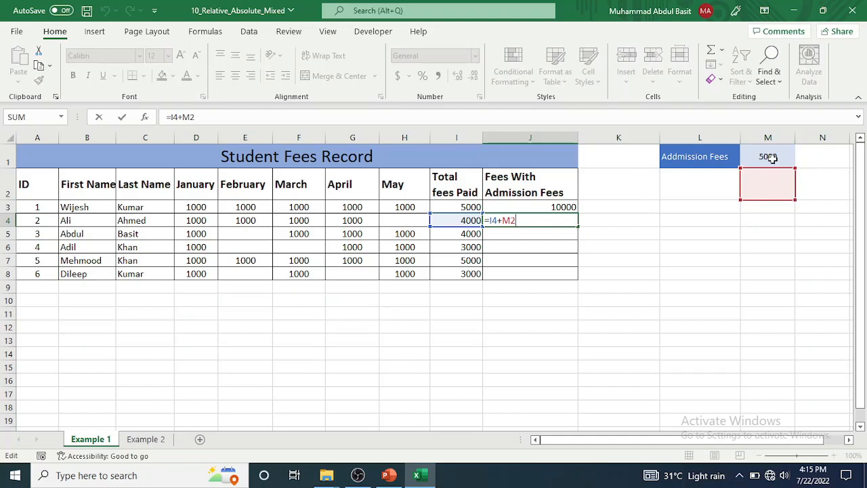
{"action": "key", "text": "Return"}
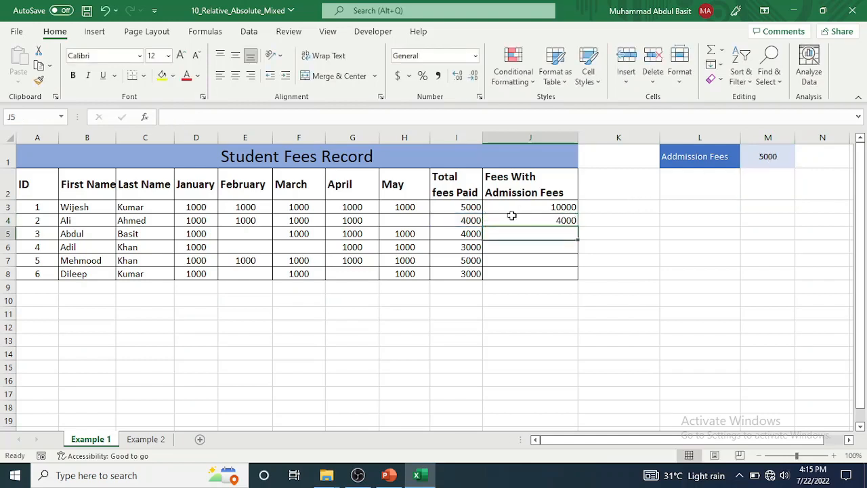
Step: Make the admission fee reference in J3 absolute so the formula reads =I3+$M$1
{"action": "double_click", "coordinate": [537, 209]}
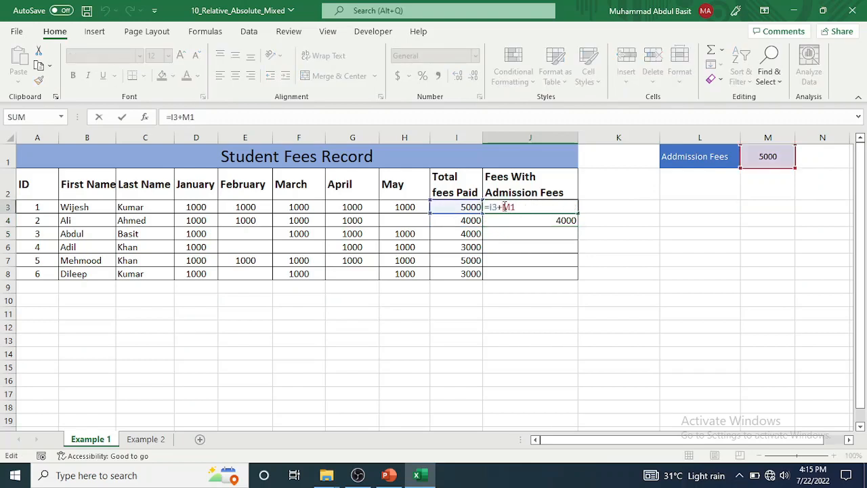
{"action": "type", "text": "$"}
{"action": "left_click", "coordinate": [518, 207]}
{"action": "type", "text": "$"}
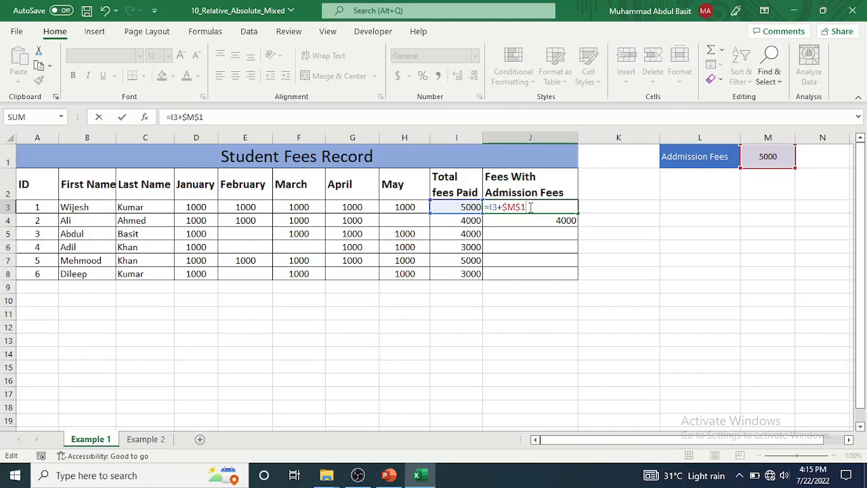
{"action": "key", "text": "Return"}
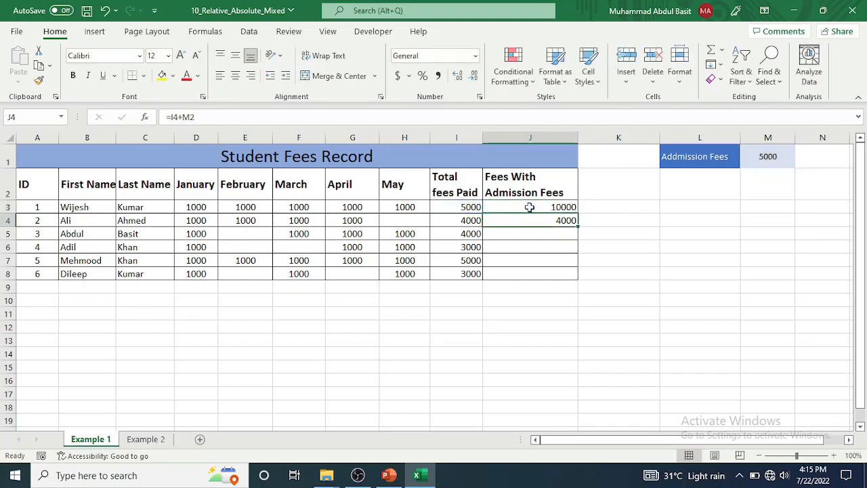
Step: Fill the J3 formula down through J8 and check the copied references in J4
{"action": "left_click", "coordinate": [528, 207]}
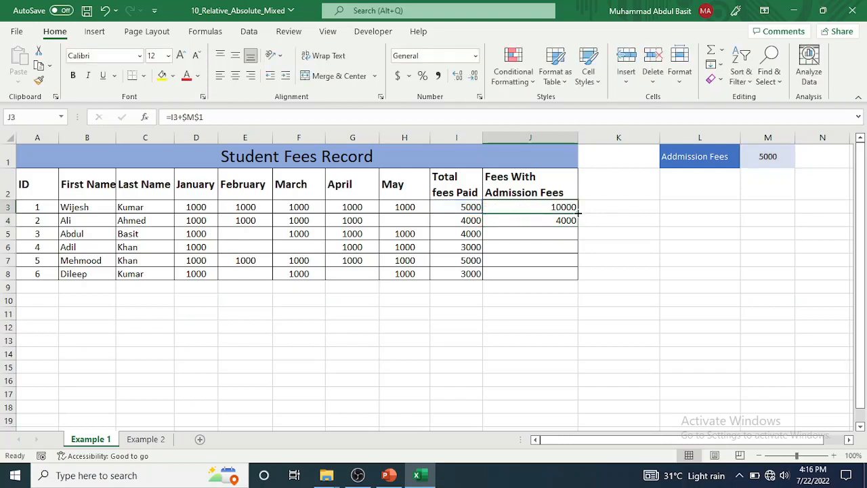
{"action": "left_click_drag", "start_coordinate": [578, 212], "coordinate": [579, 281]}
{"action": "double_click", "coordinate": [544, 220]}
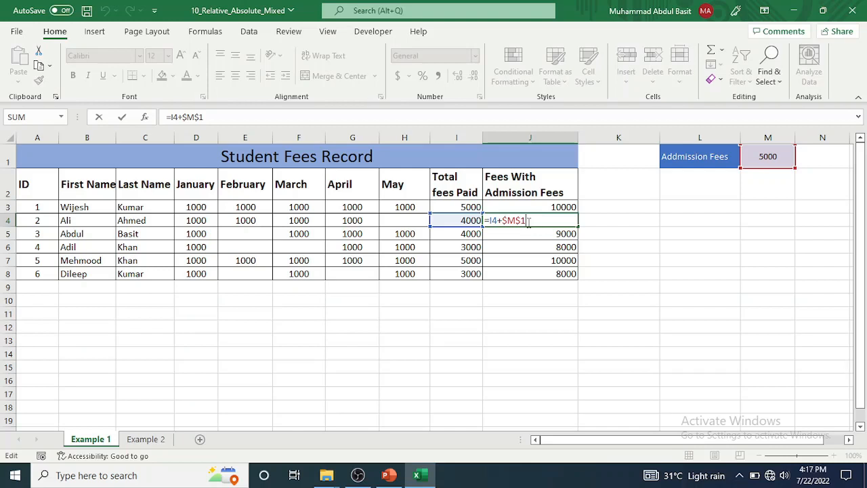
{"action": "key", "text": "Return"}
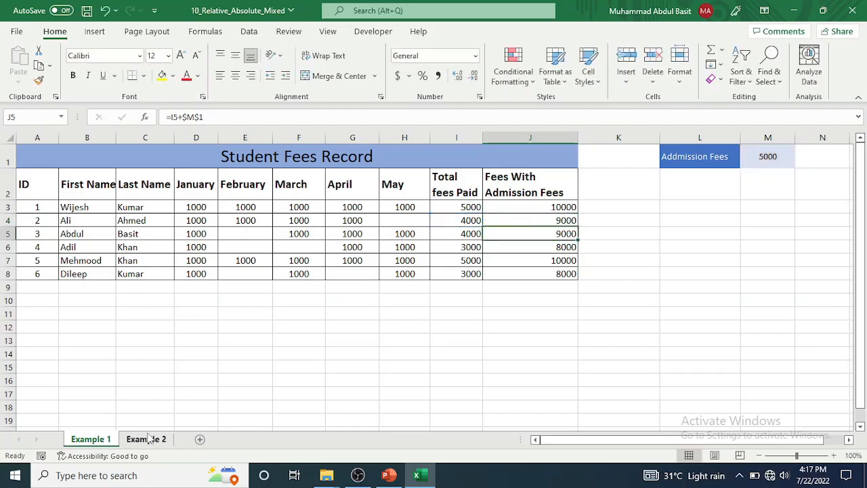
Step: On the Example 2 sheet, enter =E2*F2 in G2 to multiply retail price by order quantity
{"action": "left_click", "coordinate": [149, 438]}
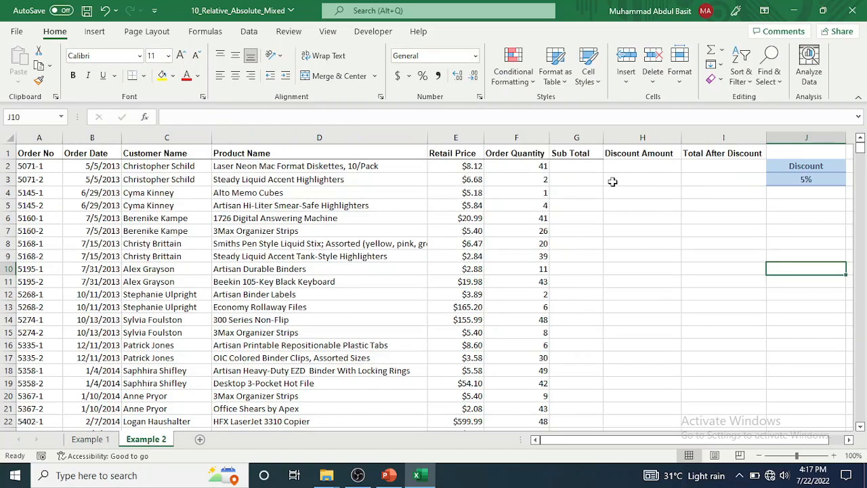
{"action": "left_click", "coordinate": [576, 165]}
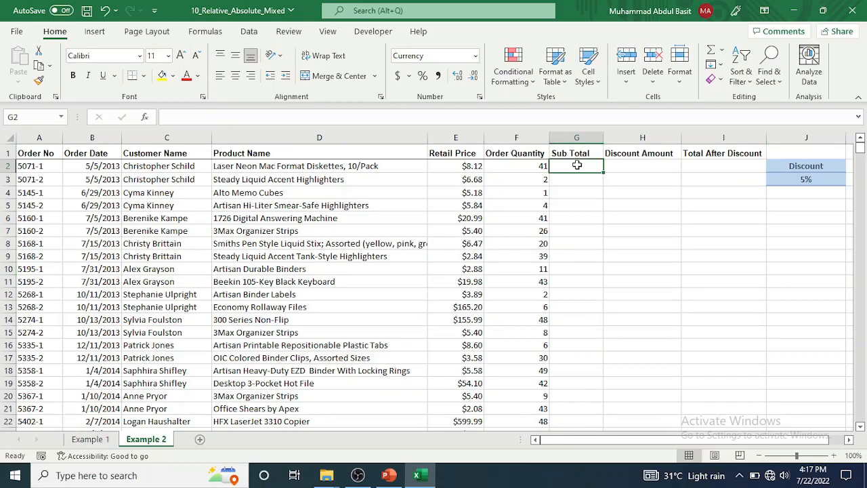
{"action": "type", "text": "="}
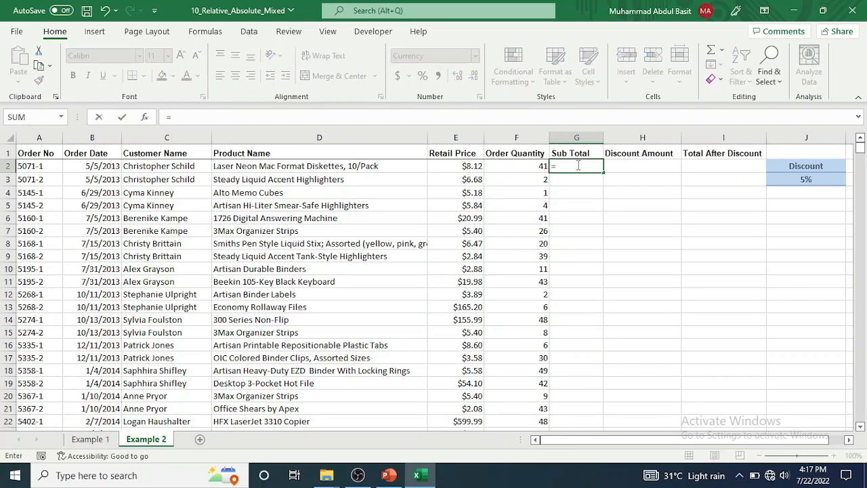
{"action": "left_click", "coordinate": [472, 168]}
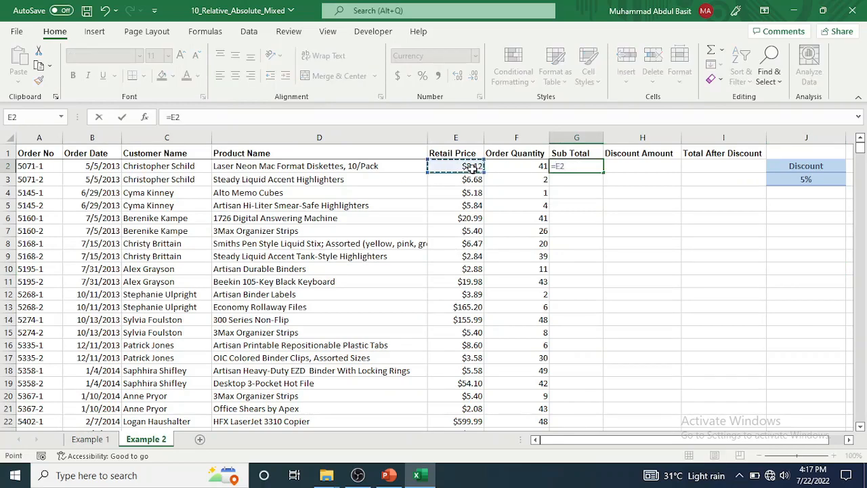
{"action": "type", "text": "*"}
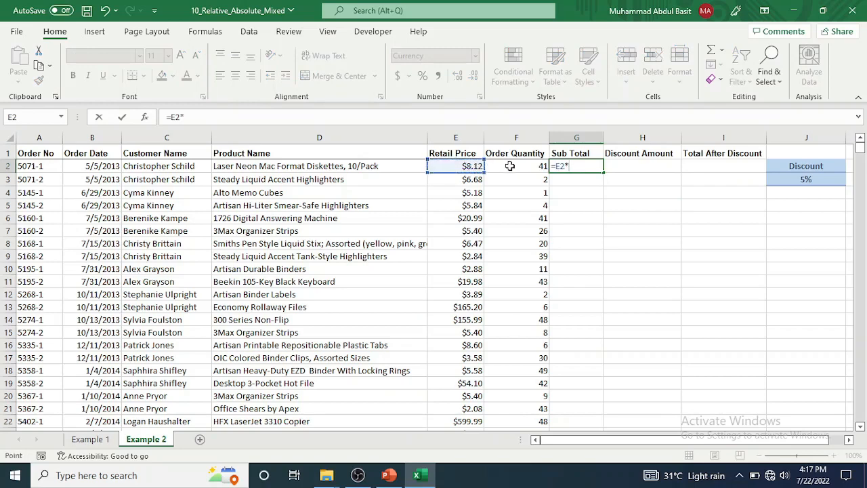
{"action": "left_click", "coordinate": [510, 166]}
{"action": "key", "text": "Return"}
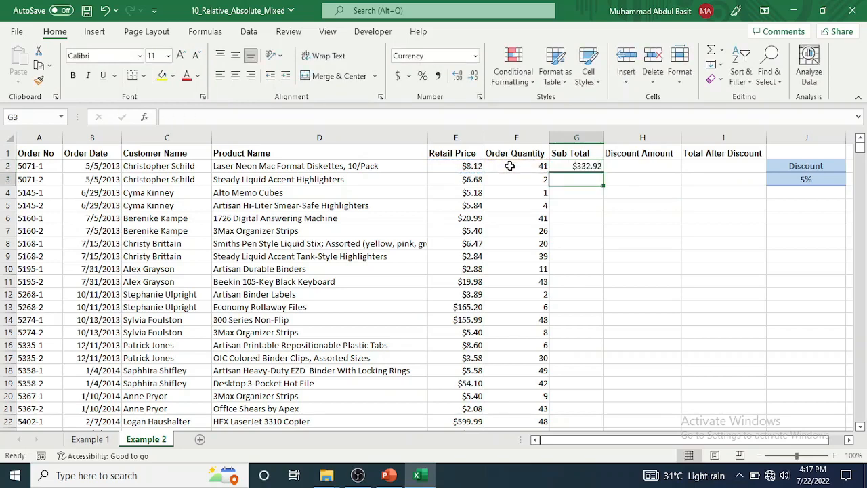
Step: Fill the G2 formula down the whole Sub Total column and check the copied references in G3
{"action": "left_click", "coordinate": [559, 170]}
{"action": "double_click", "coordinate": [603, 173]}
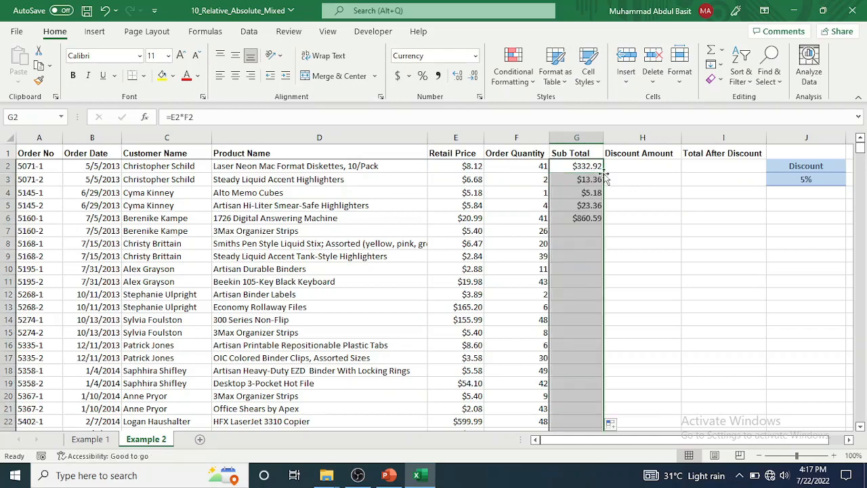
{"action": "left_click", "coordinate": [577, 166]}
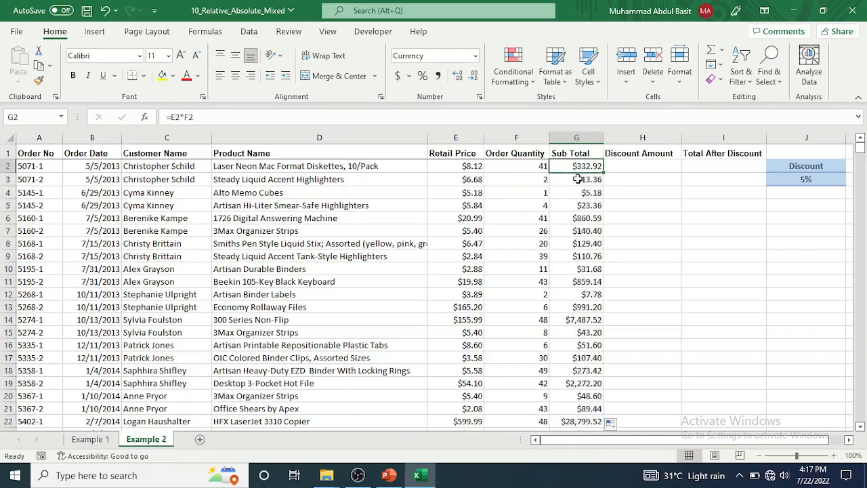
{"action": "double_click", "coordinate": [578, 179]}
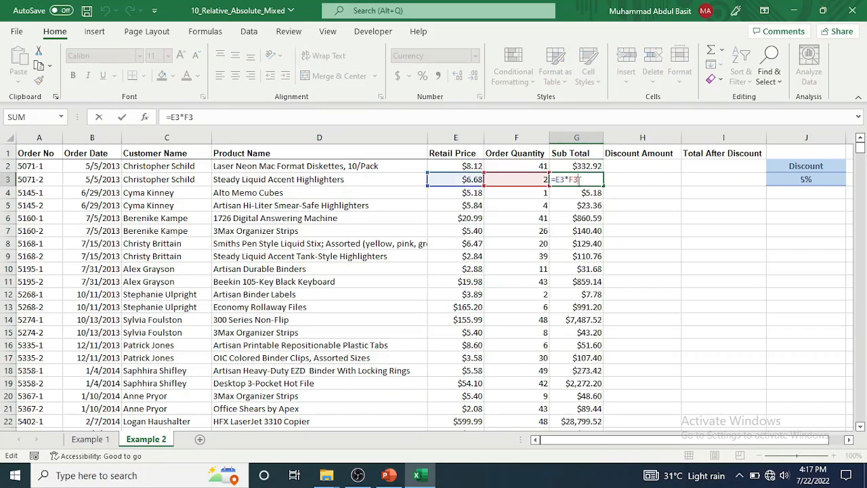
{"action": "key", "text": "Return"}
Step: Enter =G2*$J$3 in H2 to multiply the subtotal by the absolute discount rate cell
{"action": "left_click", "coordinate": [651, 165]}
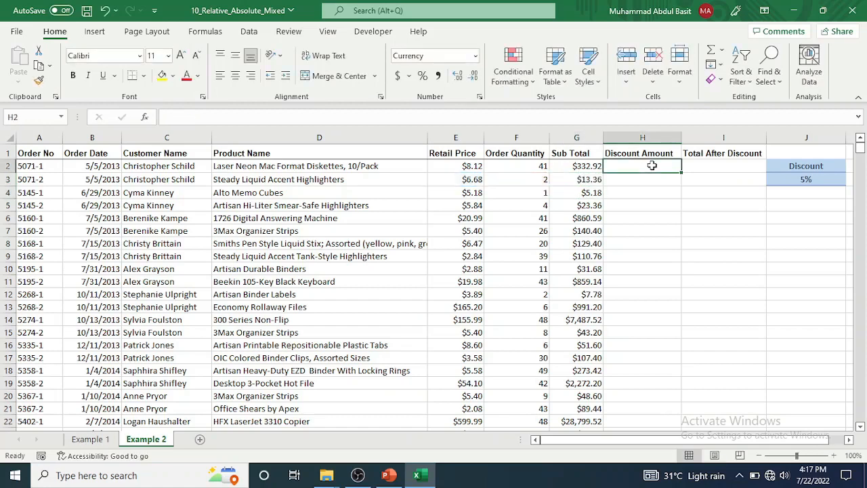
{"action": "type", "text": "="}
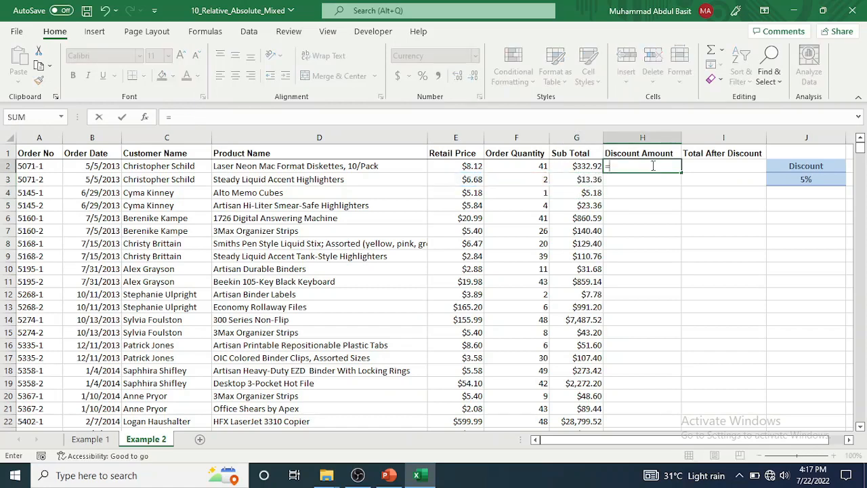
{"action": "left_click", "coordinate": [575, 166]}
{"action": "type", "text": "*"}
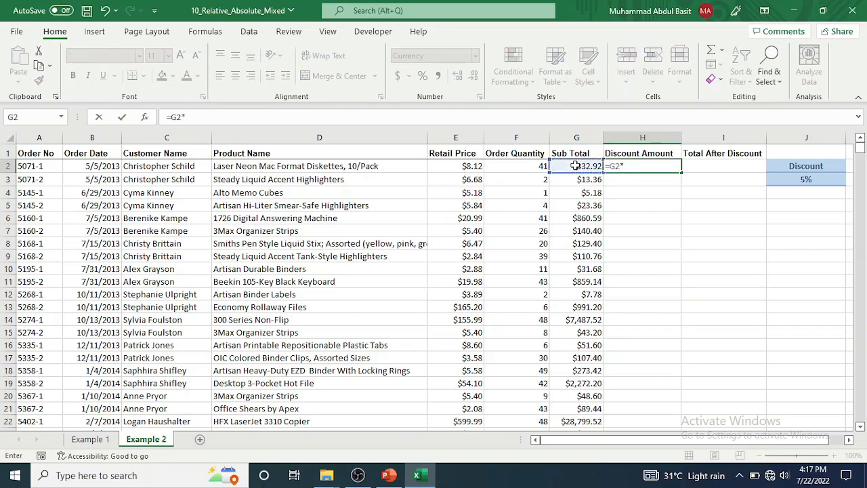
{"action": "left_click", "coordinate": [806, 179]}
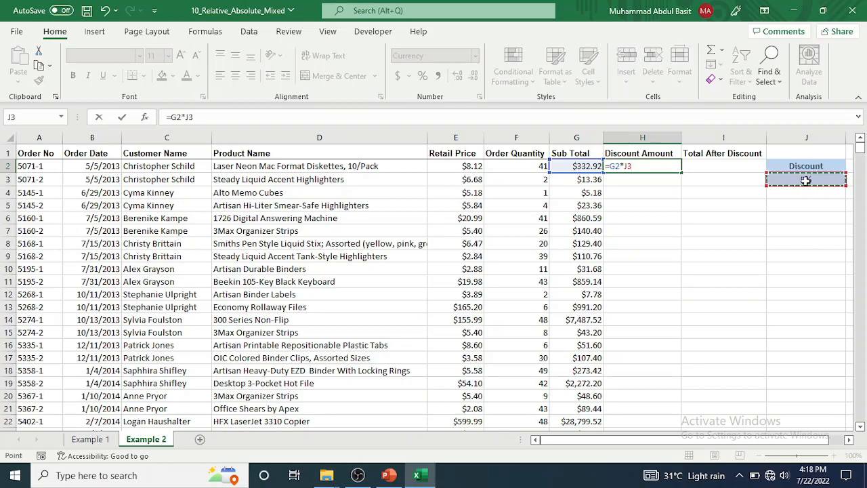
{"action": "key", "text": "F4"}
{"action": "key", "text": "Return"}
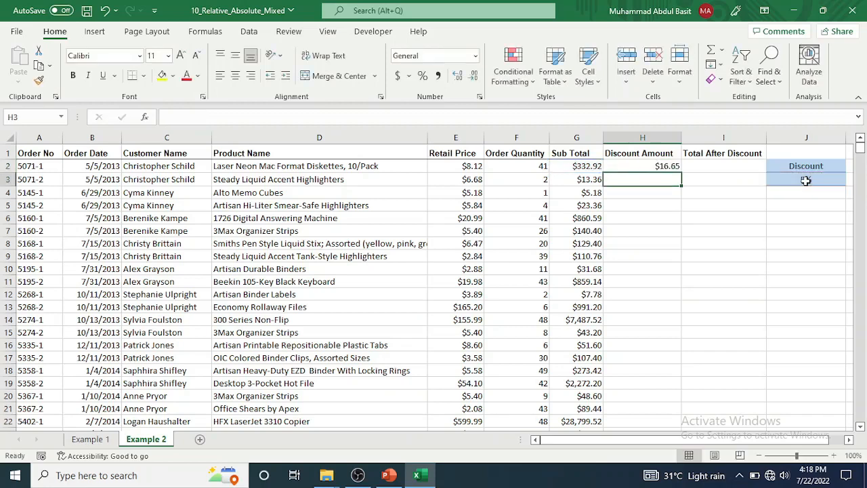
Step: Fill the H2 formula down the whole Discount Amount column and check the copied references in H3
{"action": "left_click", "coordinate": [632, 167]}
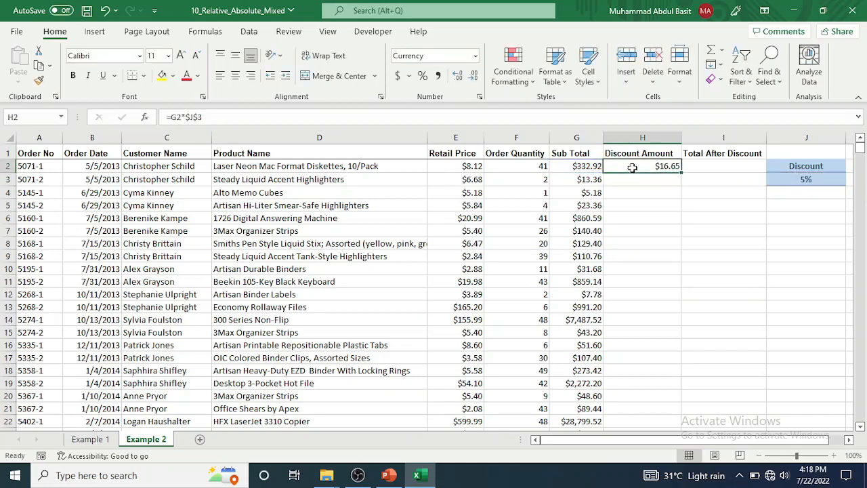
{"action": "double_click", "coordinate": [681, 173]}
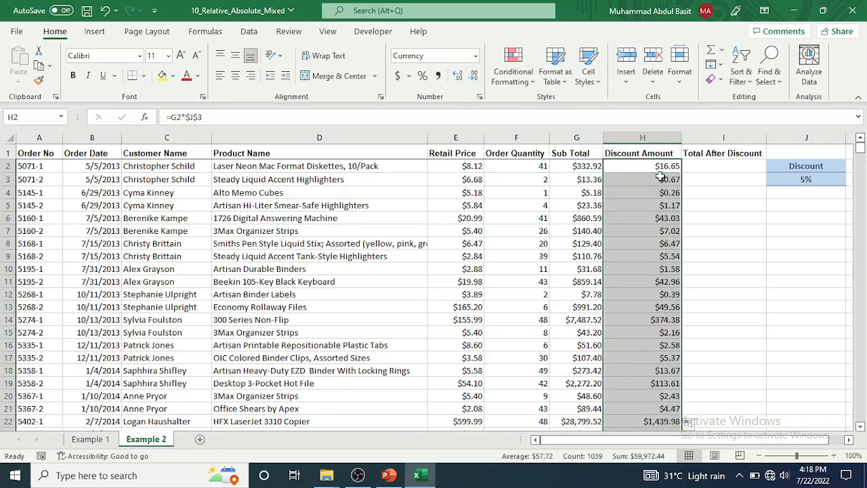
{"action": "double_click", "coordinate": [654, 180]}
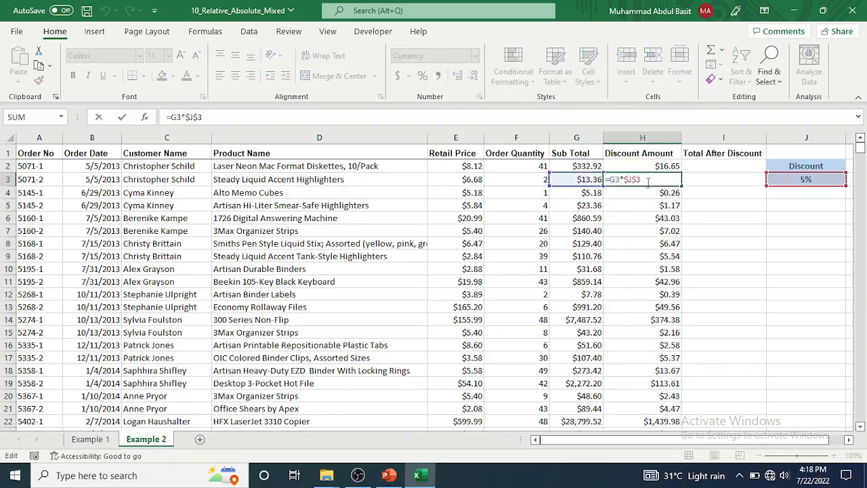
{"action": "key", "text": "Return"}
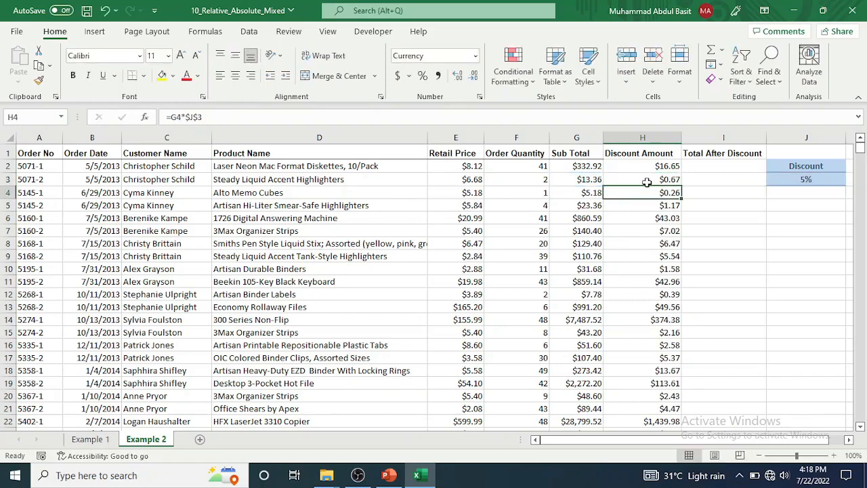
Step: Enter =G2-H2 in I2 to subtract the discount from the subtotal, and fill it down the whole Total After Discount column
{"action": "left_click", "coordinate": [715, 167]}
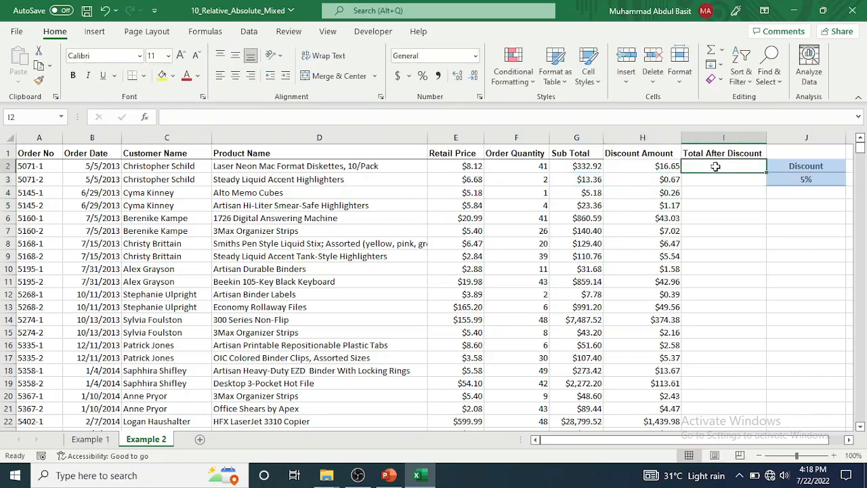
{"action": "type", "text": "="}
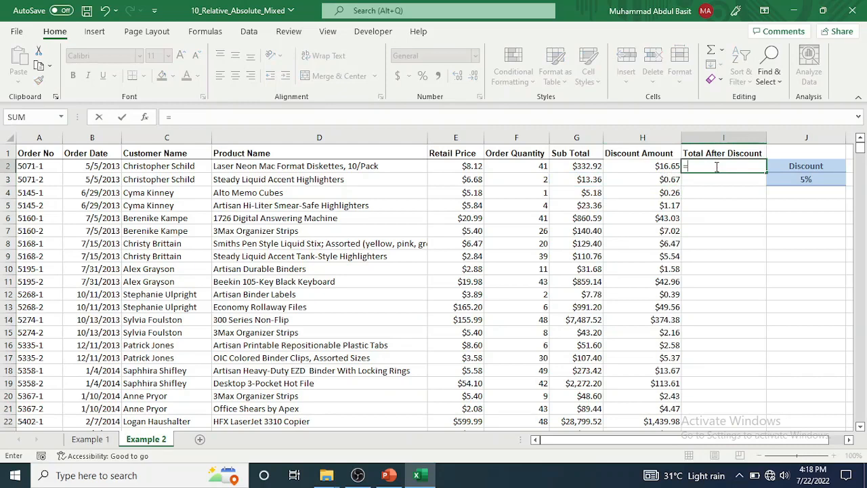
{"action": "left_click", "coordinate": [582, 169]}
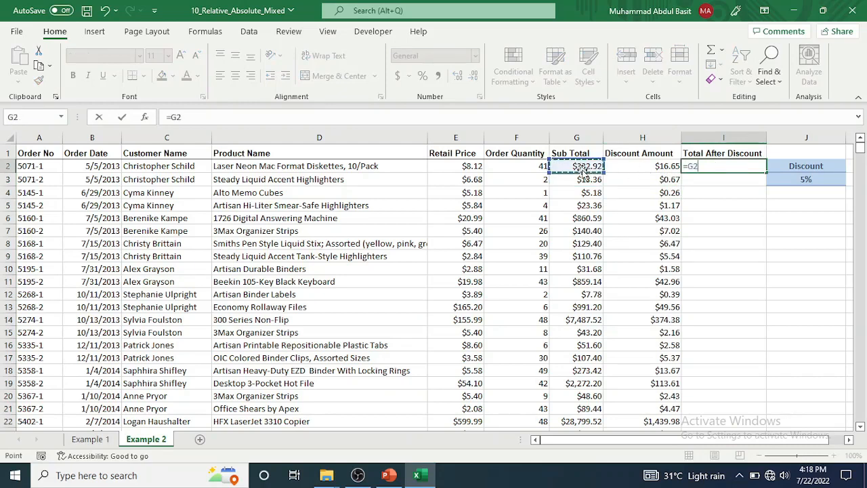
{"action": "type", "text": "-"}
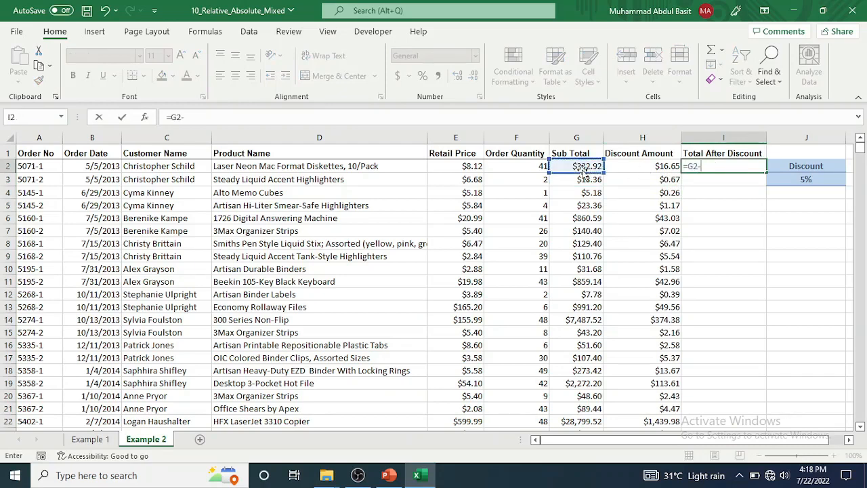
{"action": "left_click", "coordinate": [639, 168]}
{"action": "key", "text": "Return"}
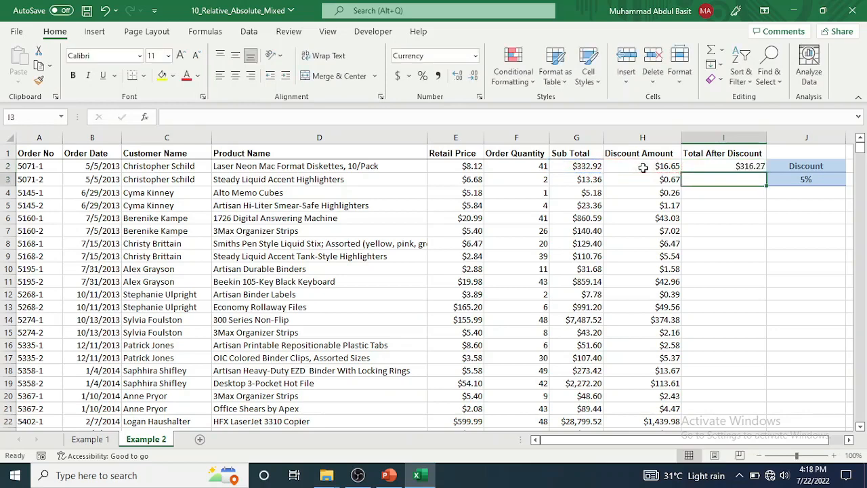
{"action": "left_click", "coordinate": [720, 168]}
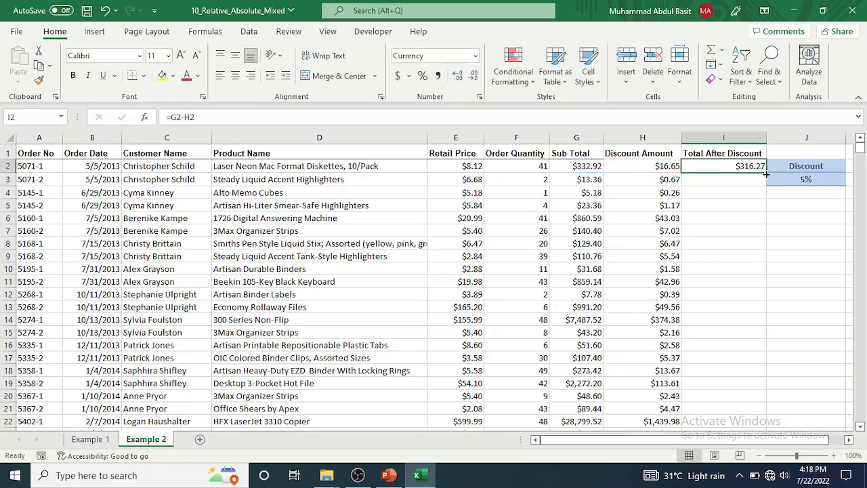
{"action": "double_click", "coordinate": [766, 174]}
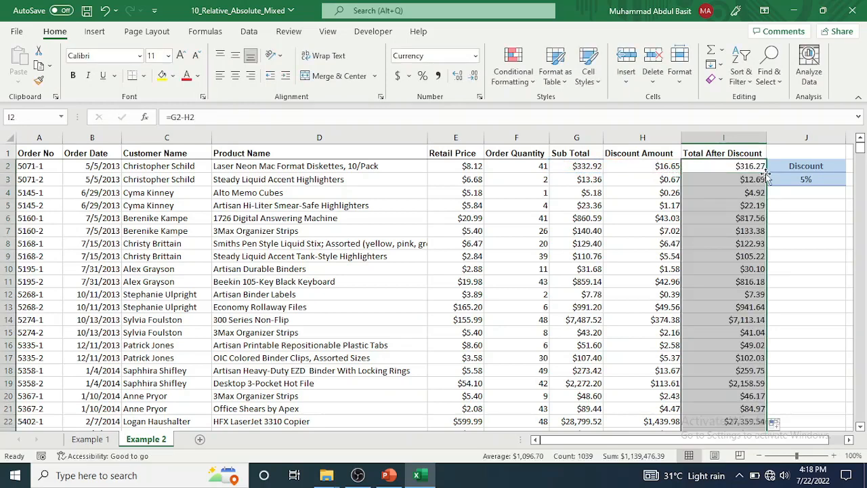